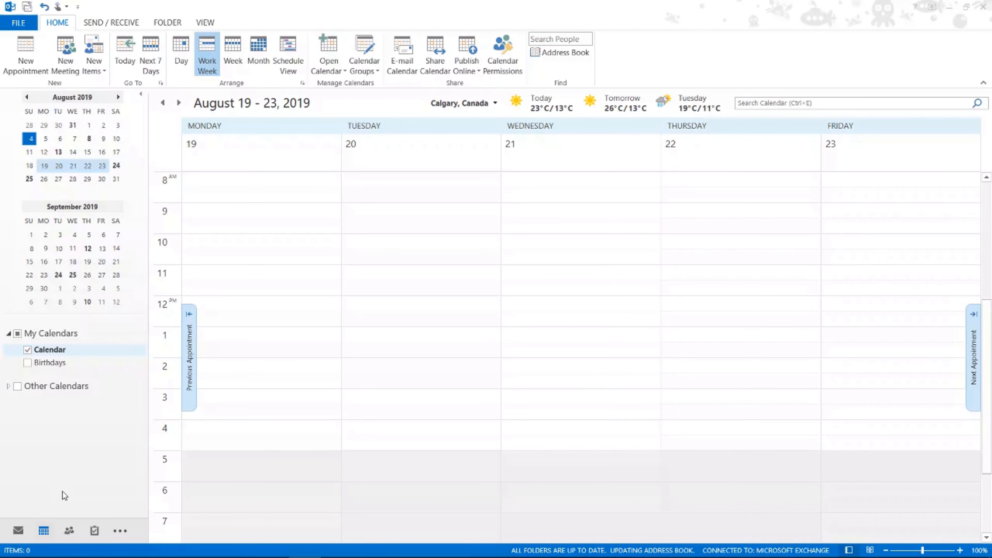
Step: Send a 9:00–9:30 AM meeting invitation titled "Meeting" for Tuesday, 2019-08-20 to the attendee's e-mail address, without a location
double_click(427, 208)
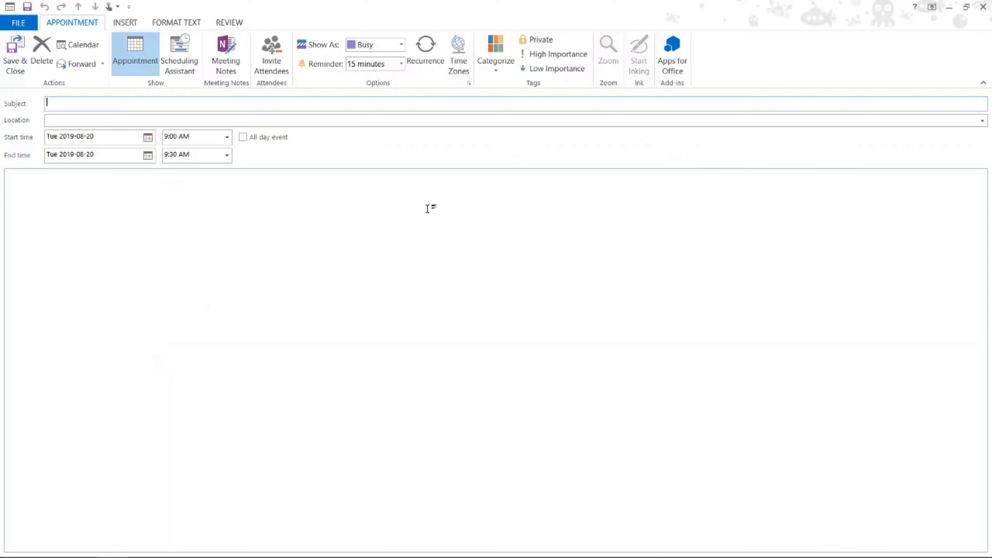
click(271, 55)
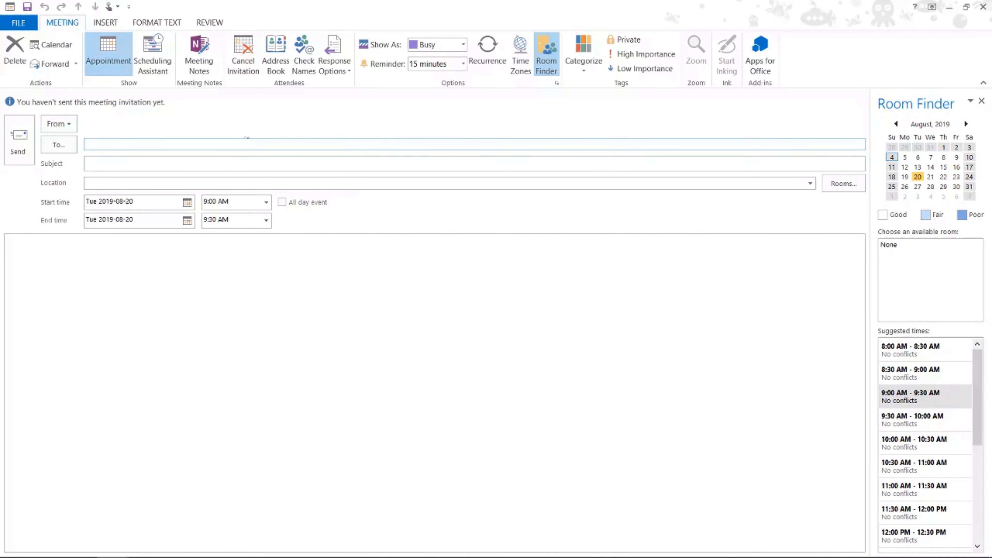
key(Return)
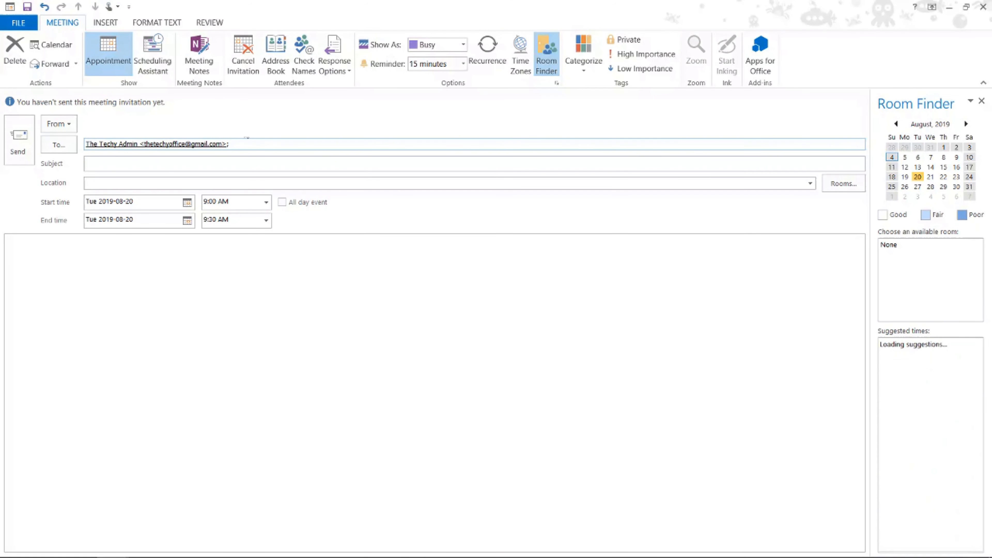
click(241, 161)
text(Meeting)
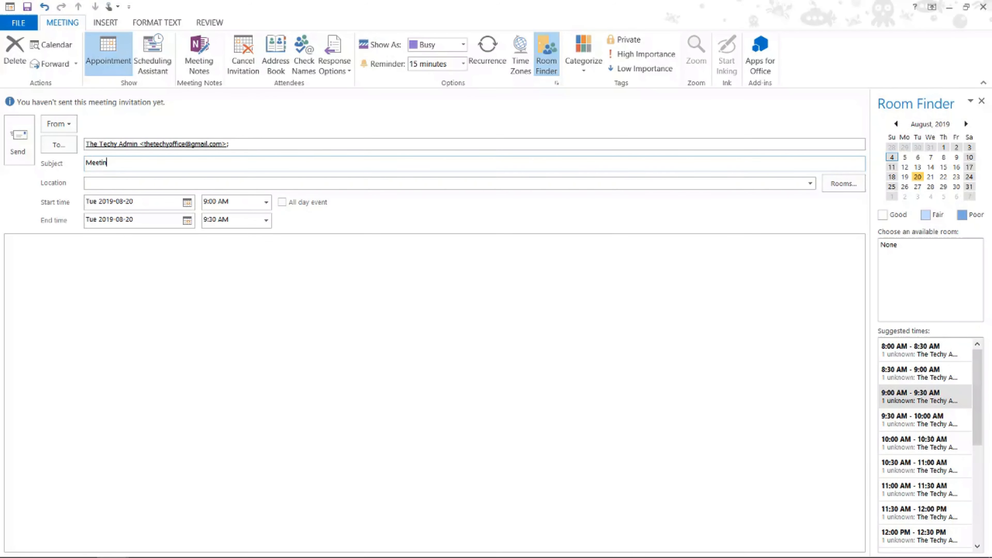
click(31, 153)
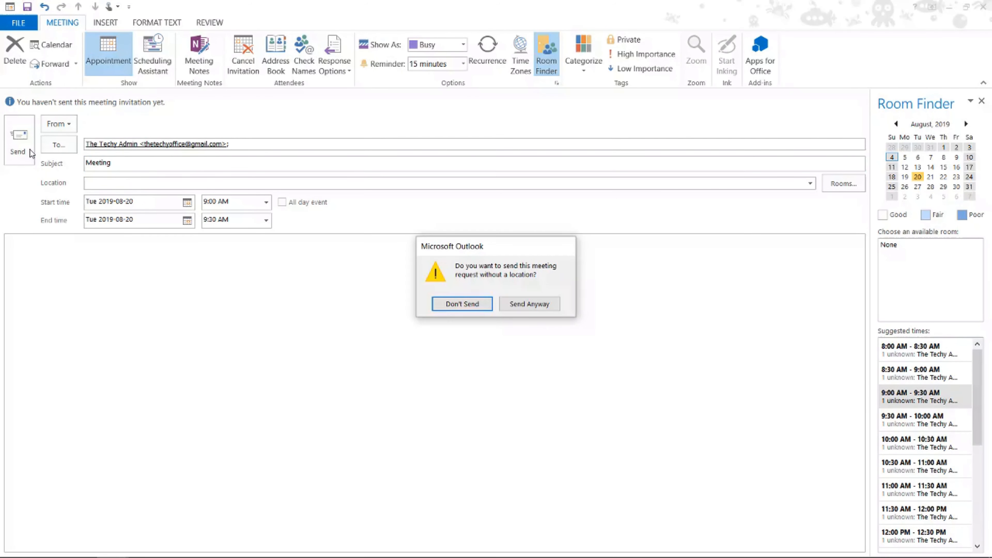
click(521, 305)
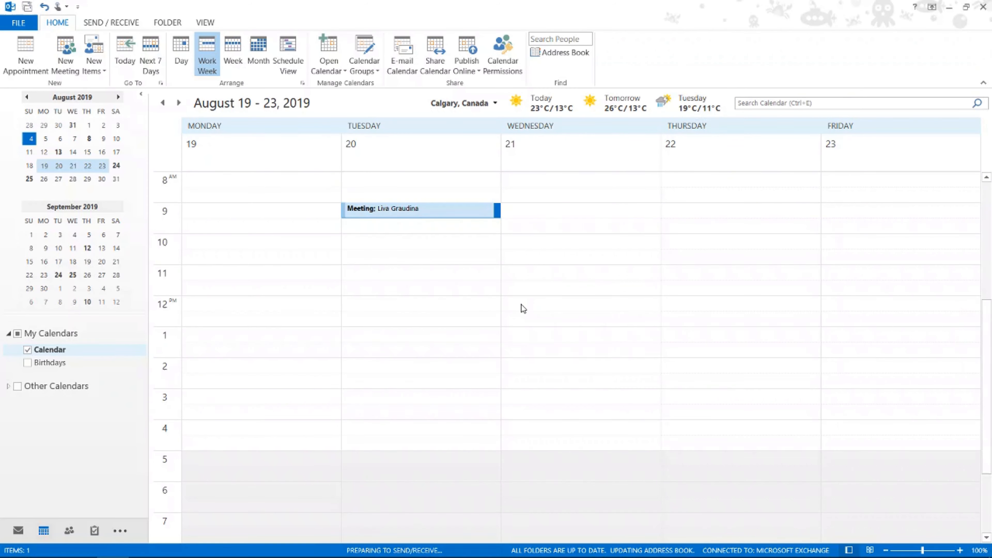
Step: Open the tracking view of the Tuesday 9:00 AM meeting and copy its response status to the clipboard
click(461, 213)
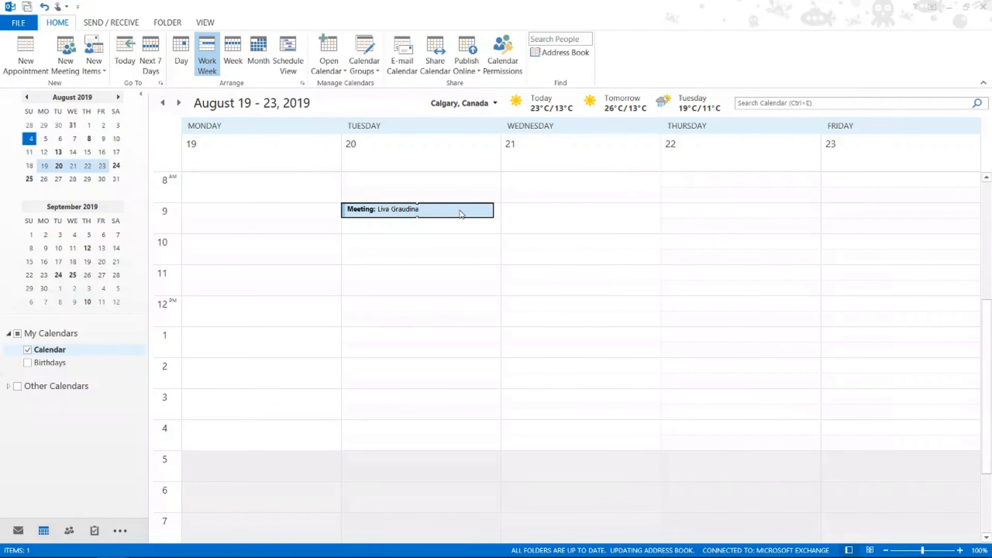
double_click(461, 214)
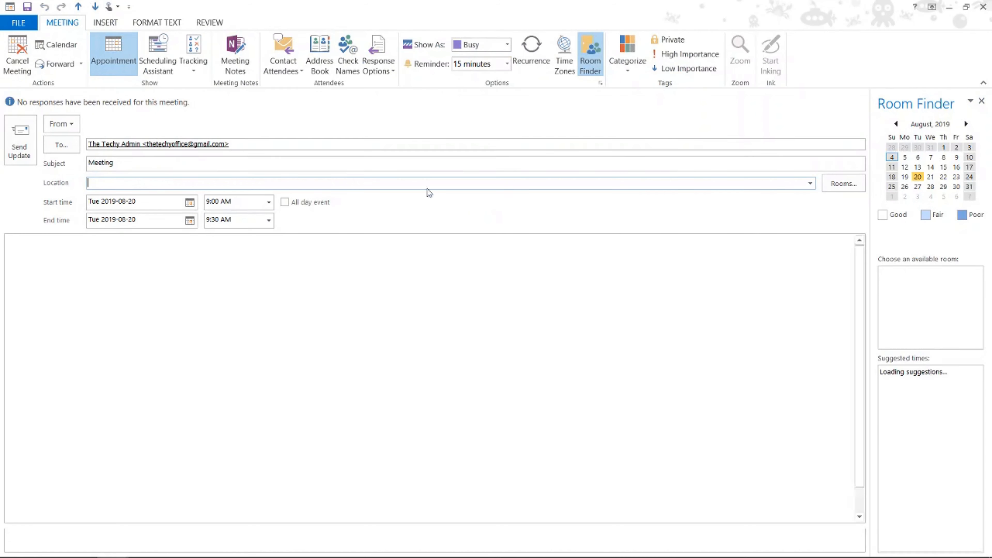
click(194, 54)
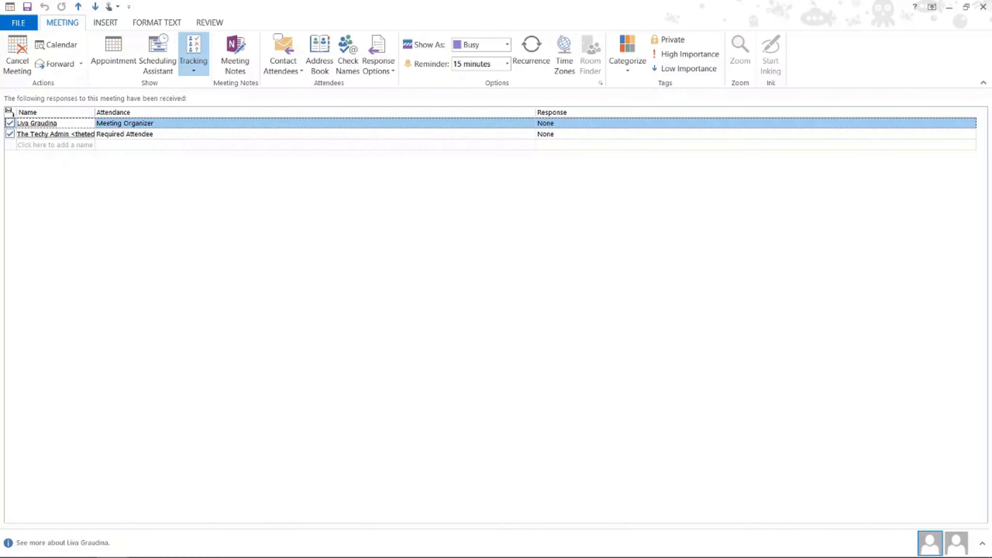
mouse_move(37, 123)
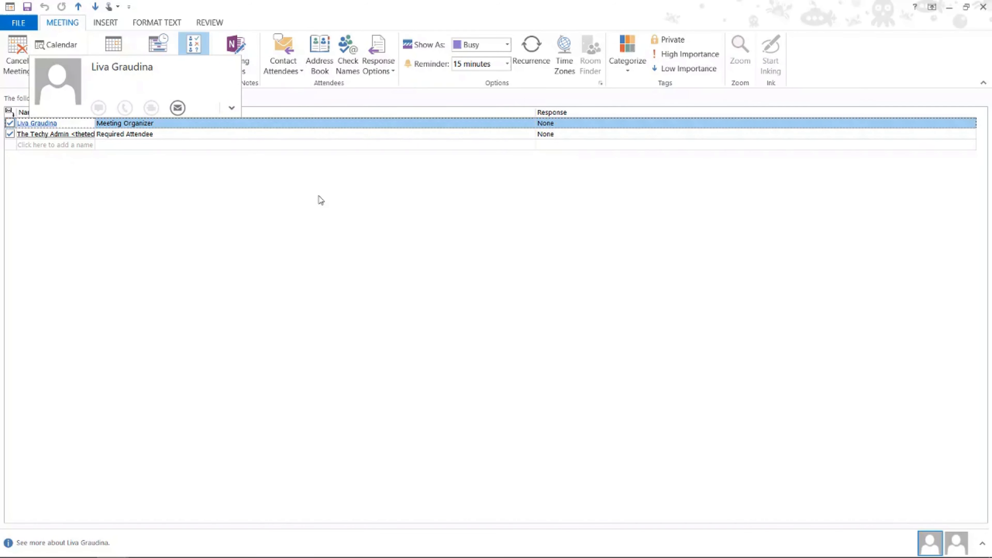
click(191, 69)
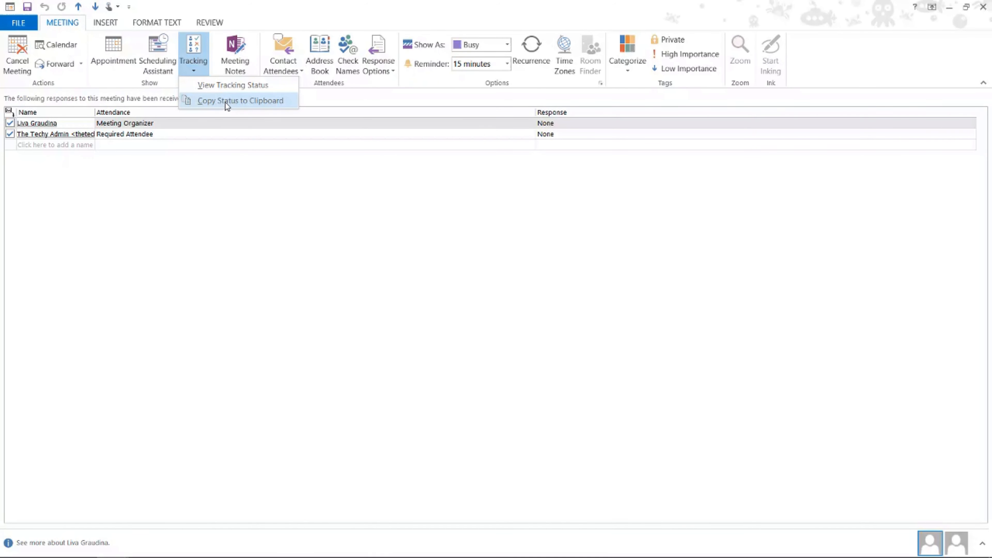
click(235, 101)
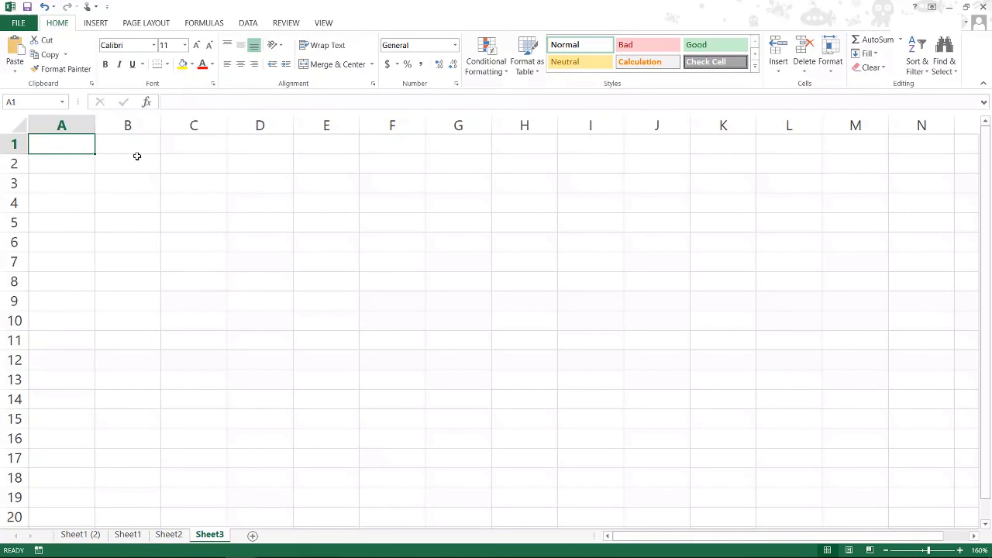
Step: Switch to Excel, paste the copied responses starting at cell B2 of Sheet3, and auto-fit columns B and C
click(142, 163)
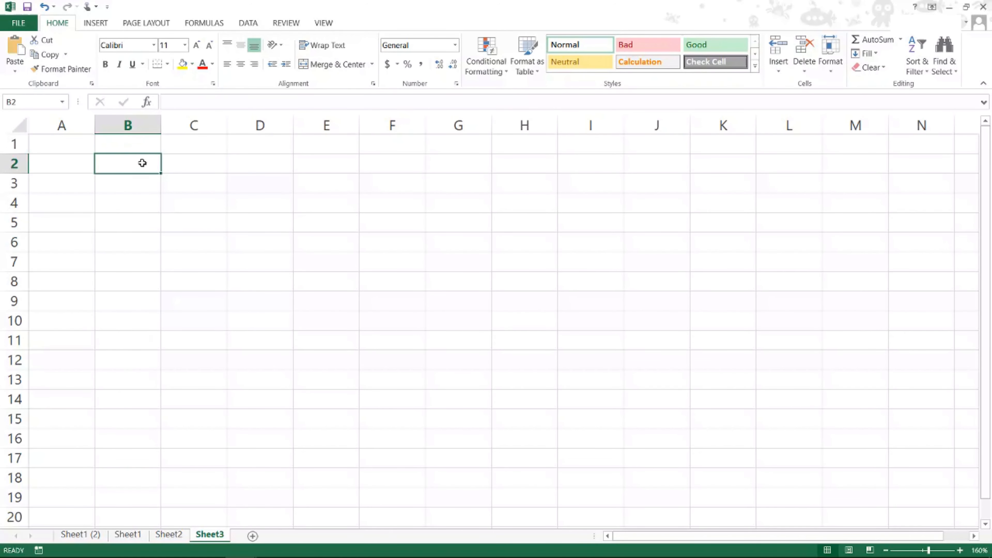
key(ctrl+v)
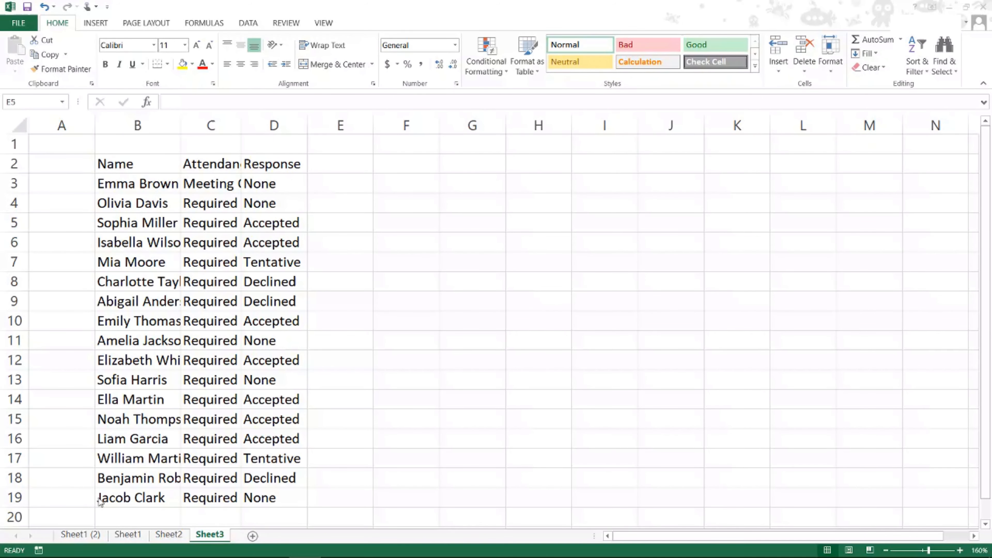
double_click(182, 127)
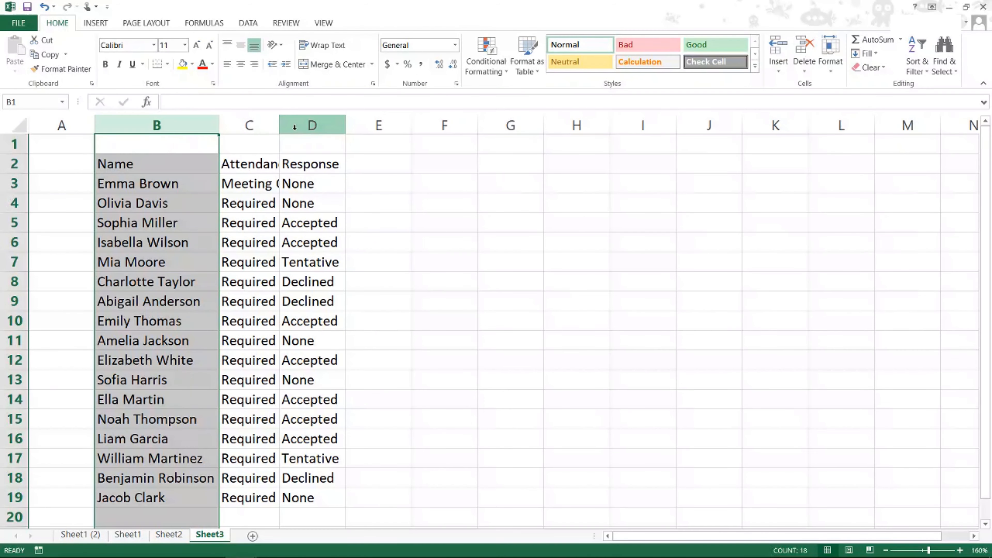
double_click(280, 124)
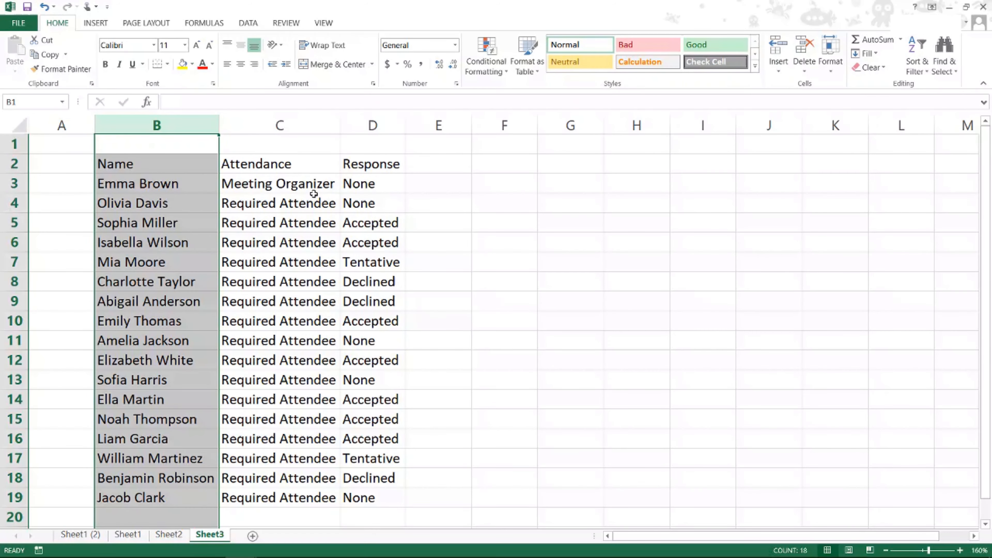
Step: Delete the Attendance column (column C) from the pasted response list
click(267, 123)
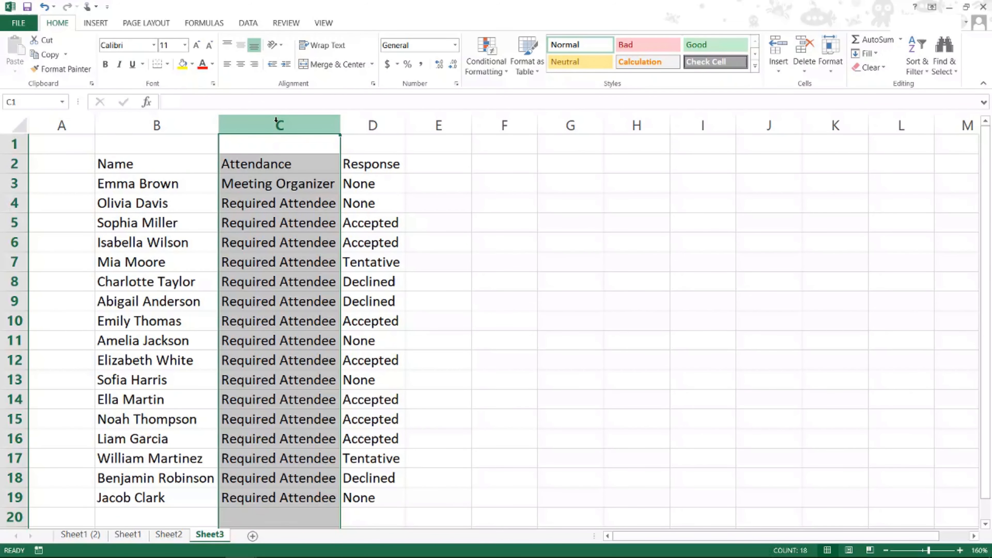
right_click(276, 121)
click(303, 228)
Step: Format the range B2:C19 as a table with headers, using a gold banded style from the Medium group
drag(160, 161, 283, 502)
click(527, 72)
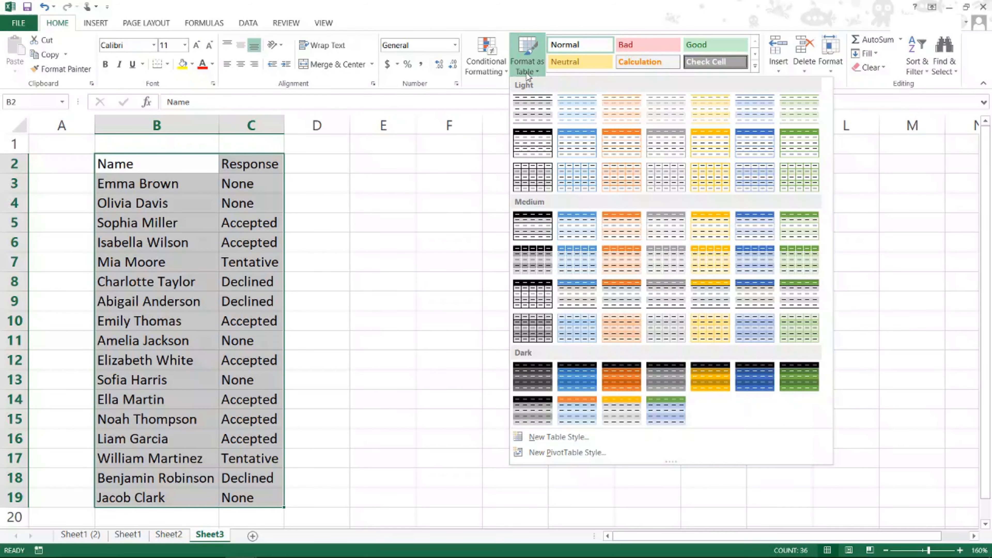
click(714, 260)
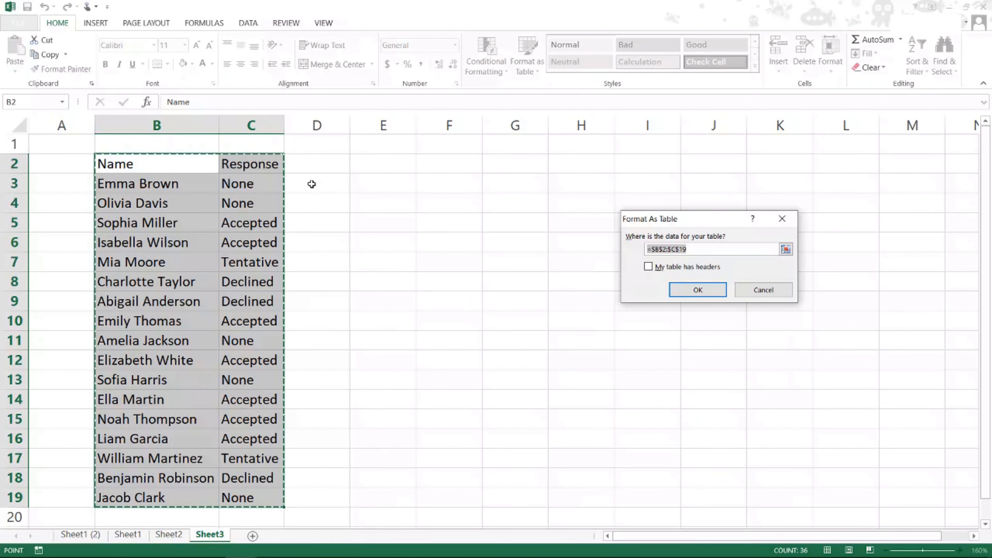
click(679, 267)
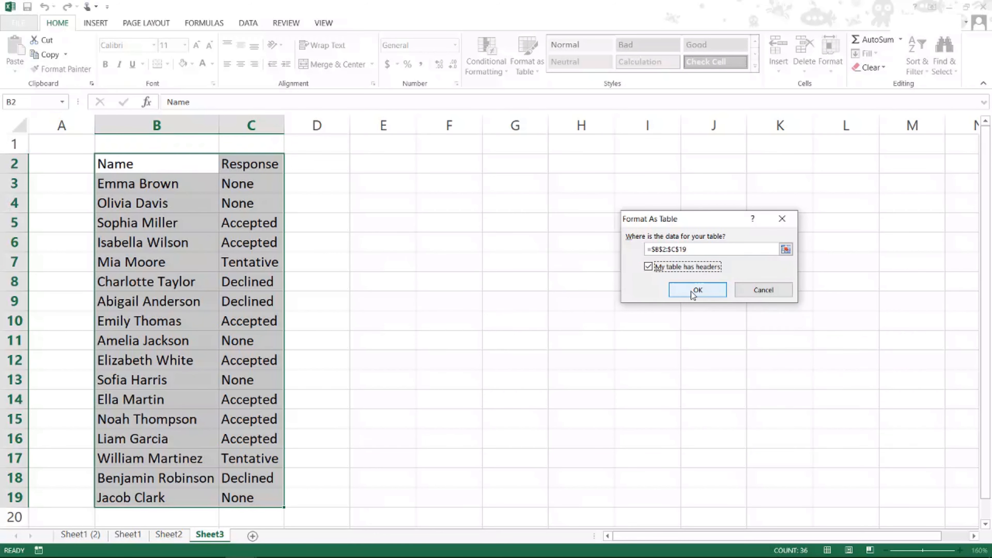
click(705, 291)
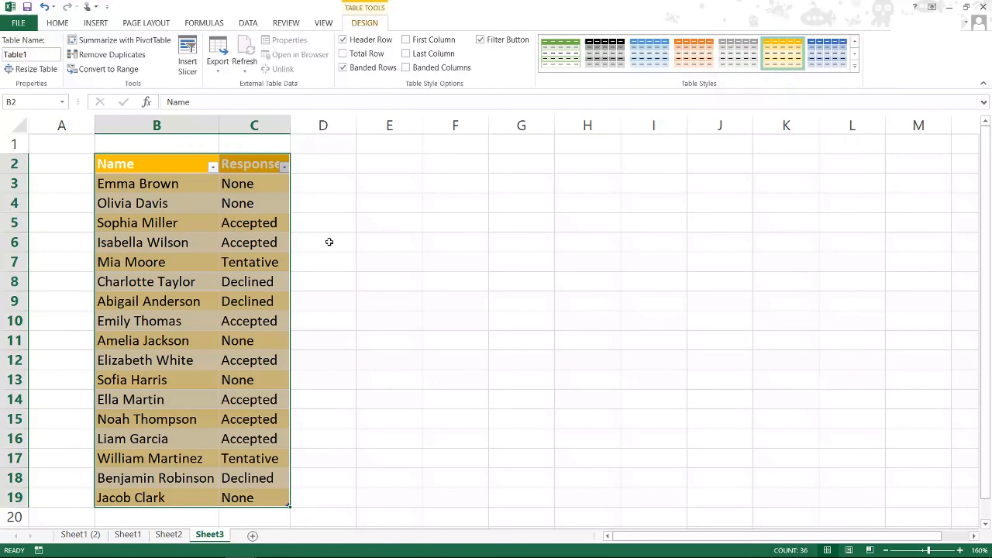
Step: Filter the Response column to show only None and Tentative, and select the remaining attendee names
click(304, 195)
click(284, 167)
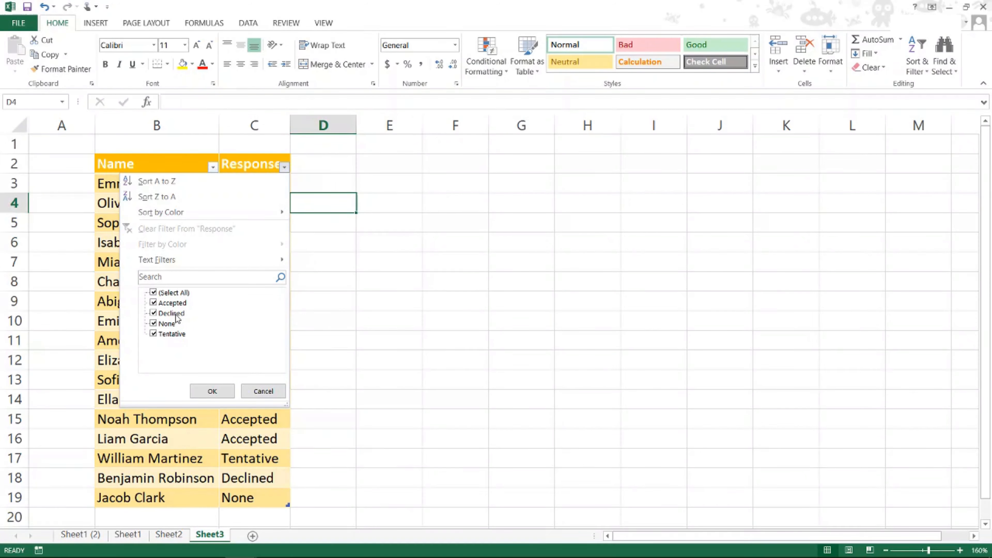
click(153, 313)
click(153, 303)
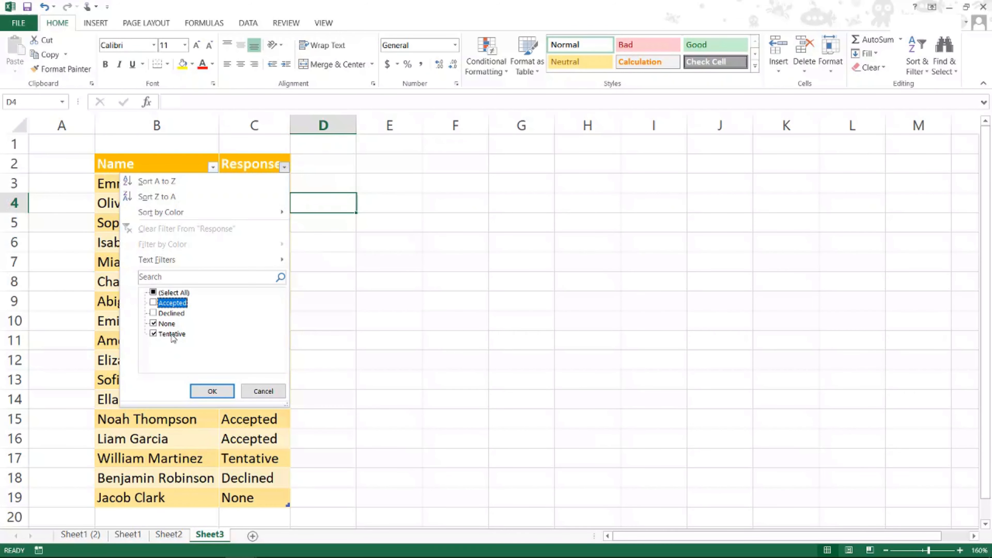
click(211, 391)
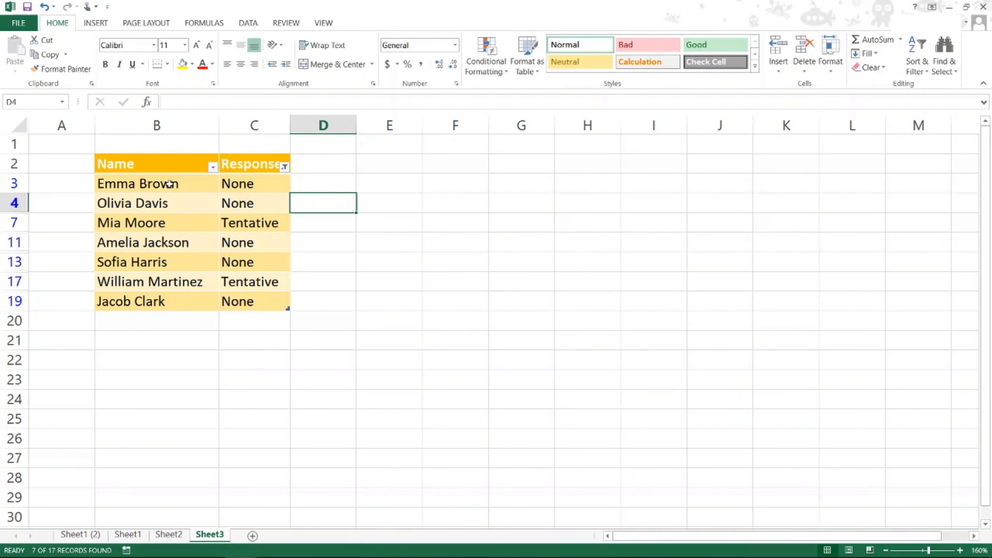
drag(169, 184, 174, 305)
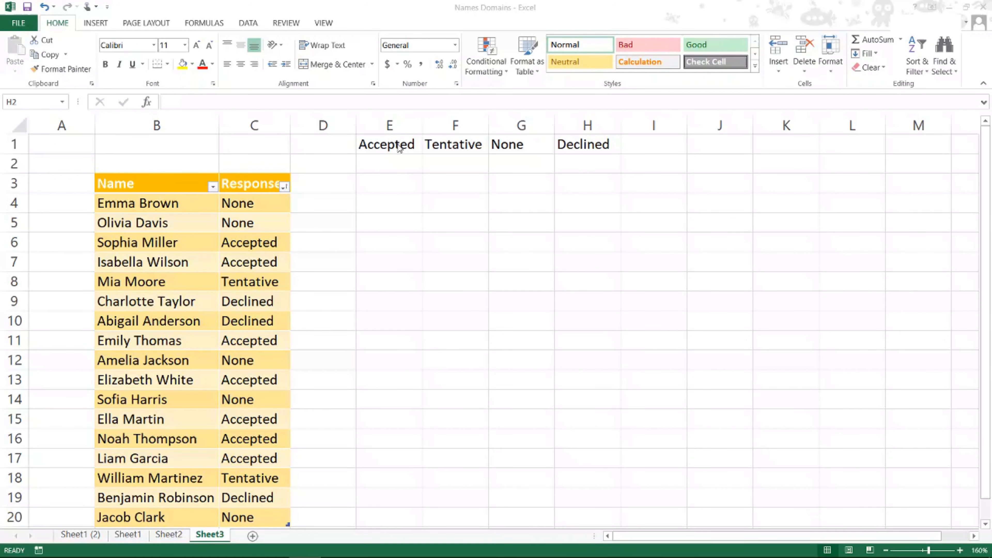
Step: Enter the formula =COUNTIF(Table1[Response],"Accepted") in cell E2 under the Accepted heading
click(409, 161)
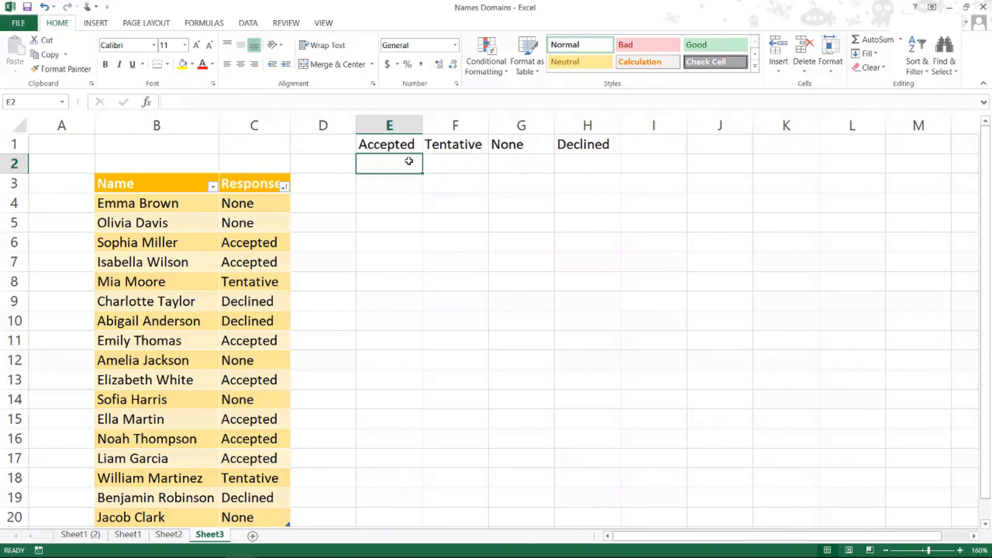
text(=)
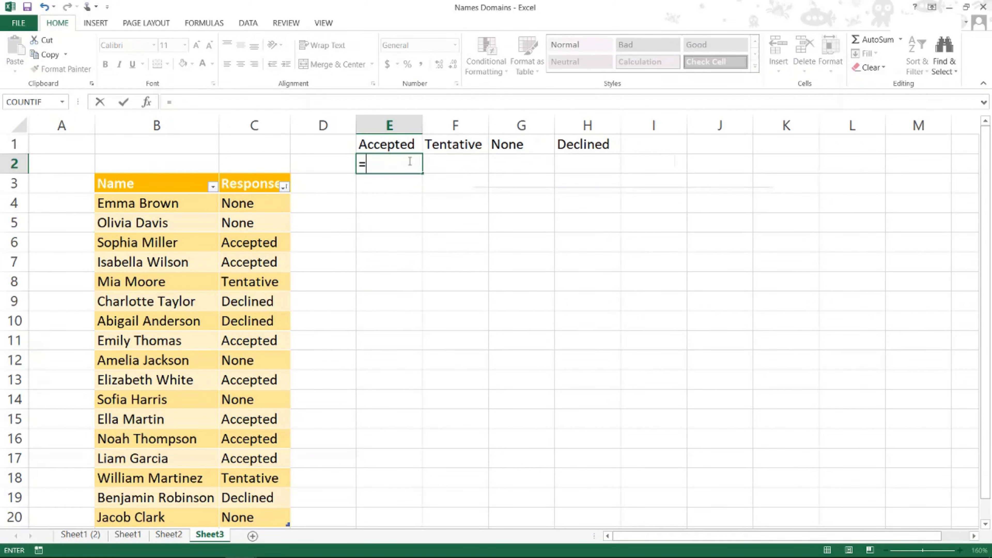
text(countif()
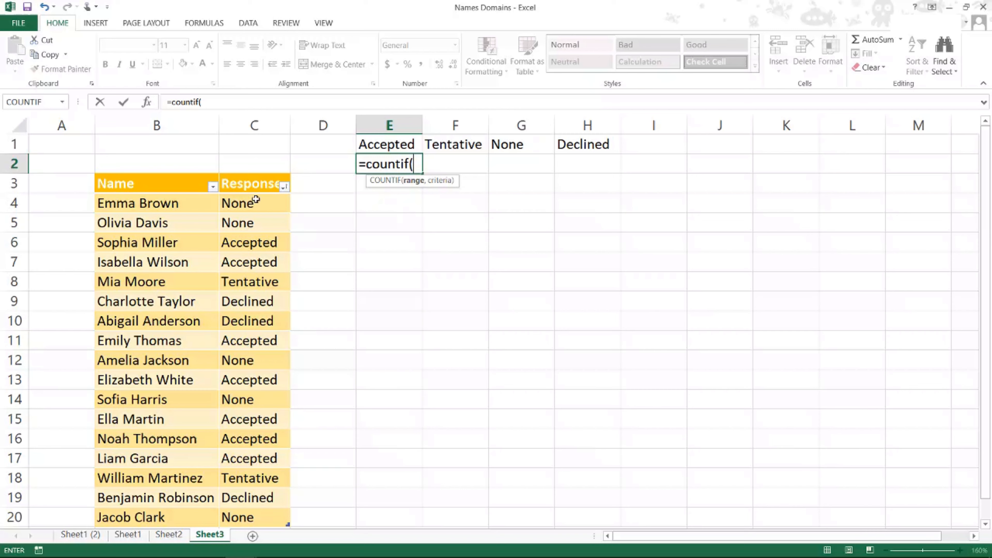
drag(255, 200, 249, 516)
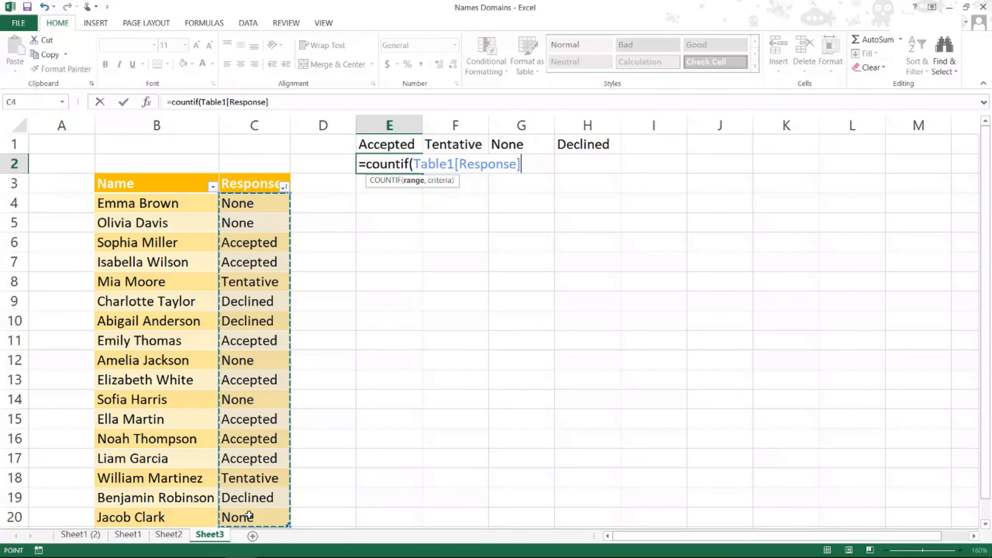
text(,")
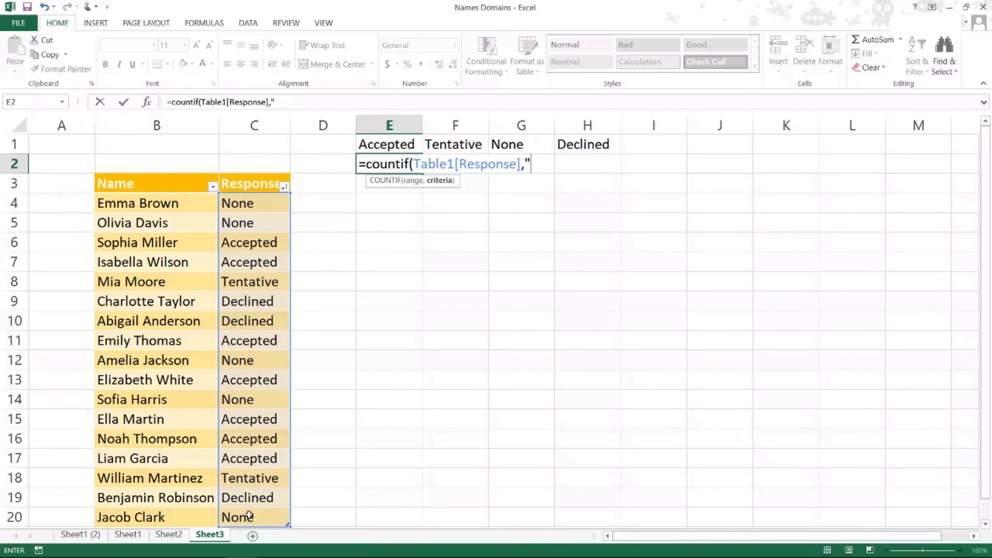
text(Accepte)
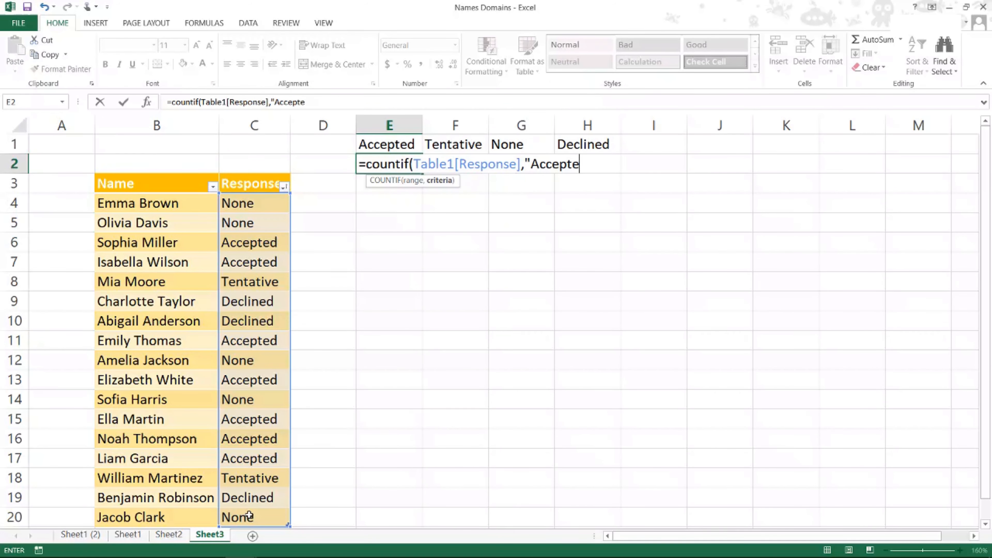
text(d"))
key(Return)
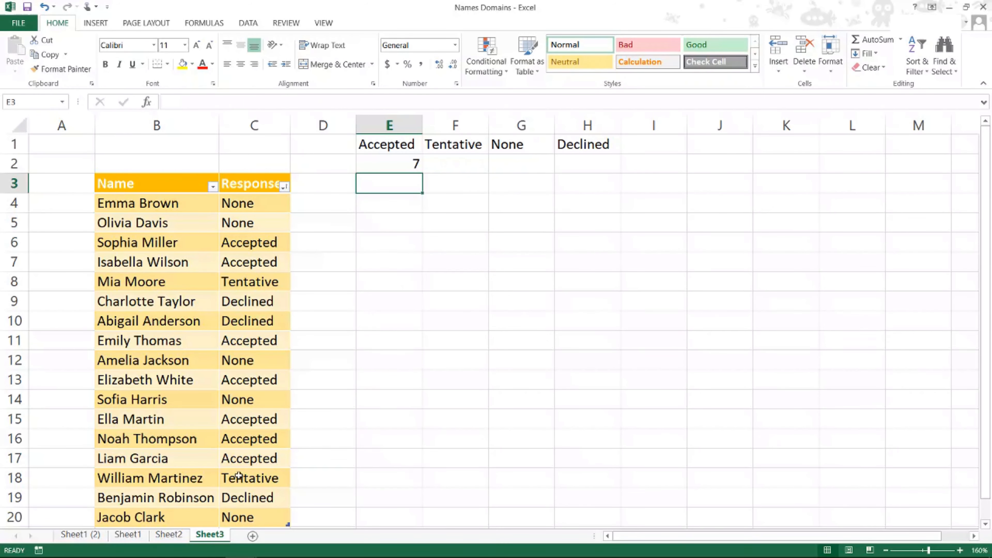
Step: Copy the COUNTIF formula from E2 into F2 and change its criterion to "Tentative"
click(404, 160)
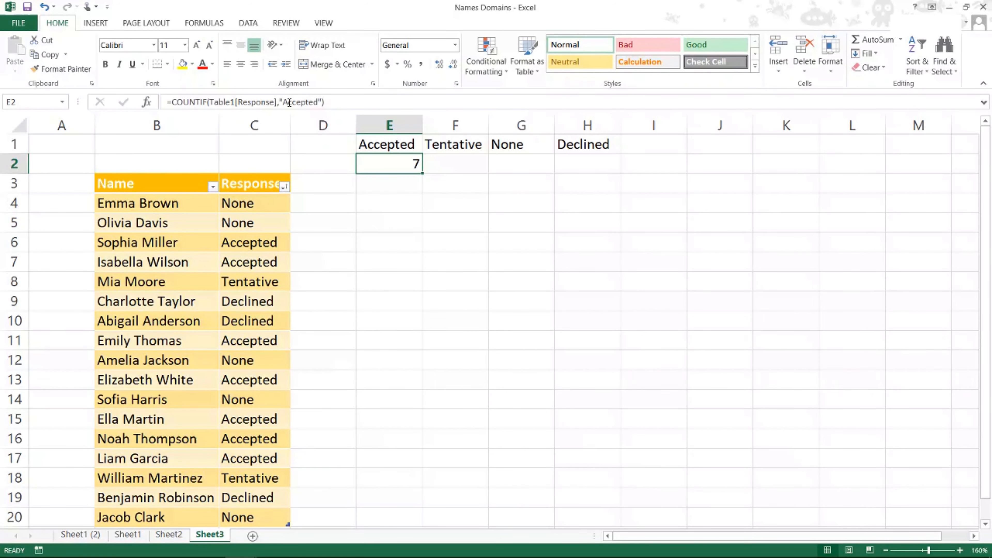
key(ctrl+c)
click(460, 164)
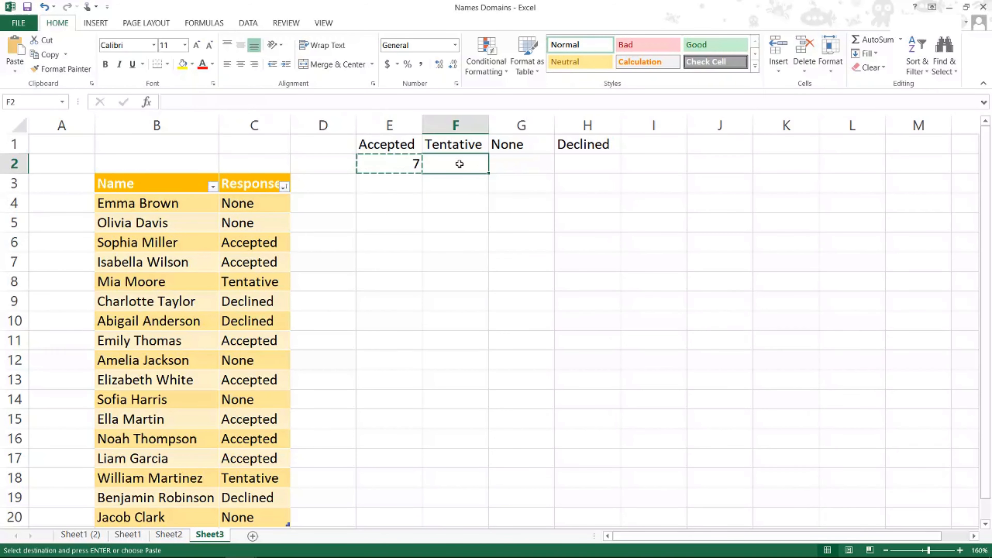
key(ctrl+v)
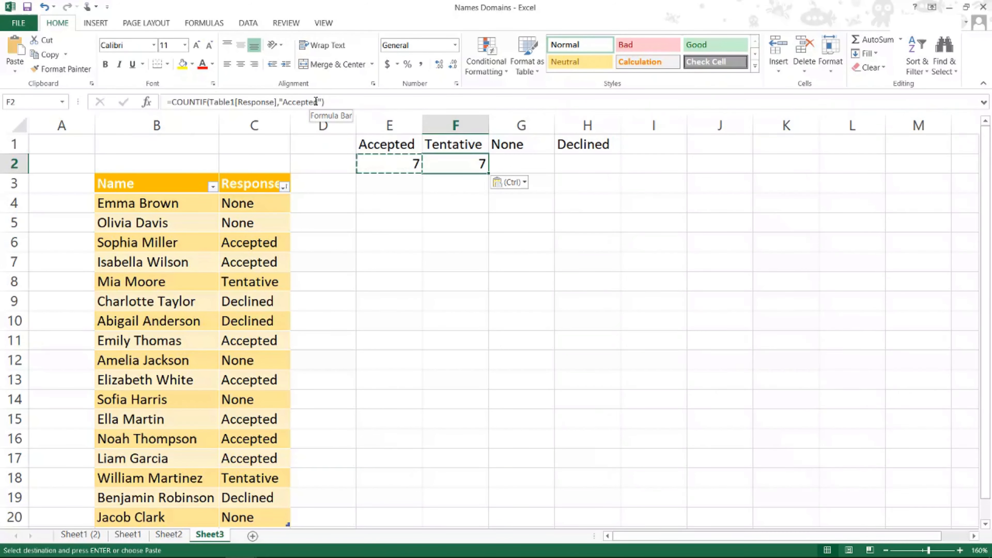
drag(316, 102, 283, 102)
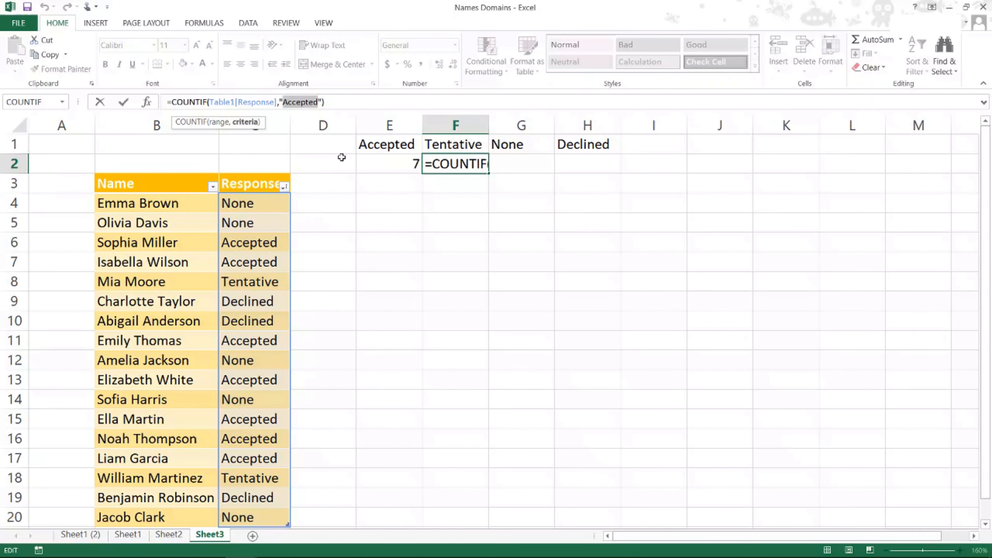
text(Tentati)
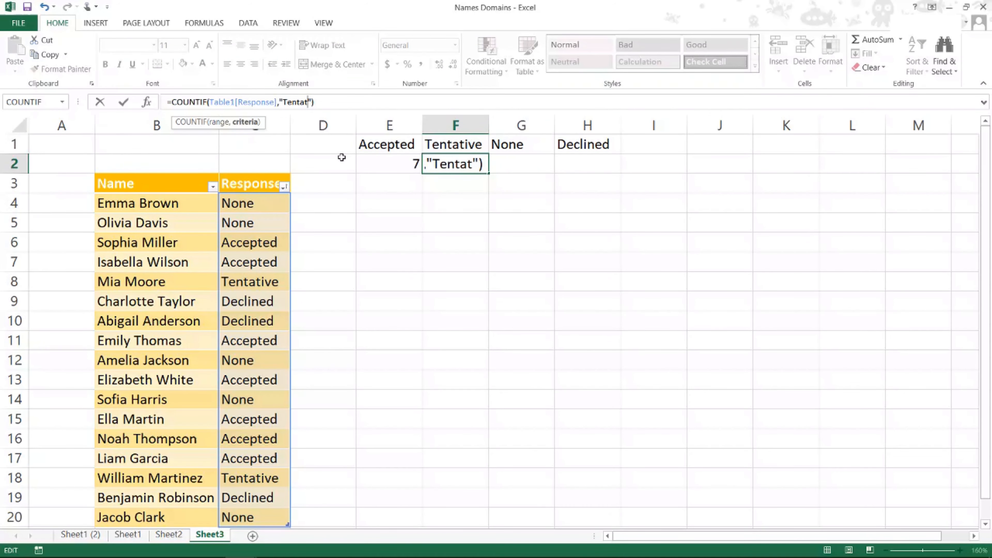
text(ve)
key(Return)
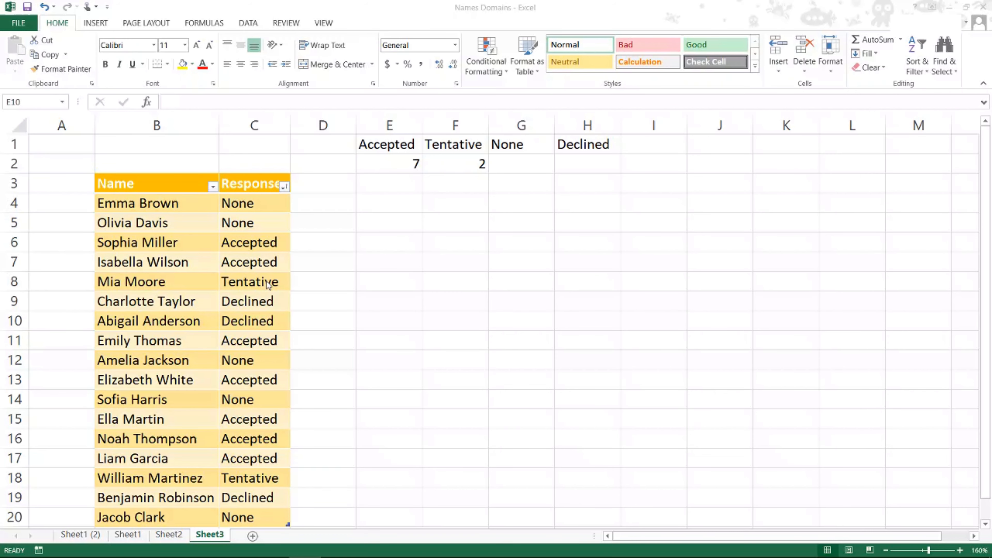
Step: Filter the table's Response column to show only Accepted
click(285, 187)
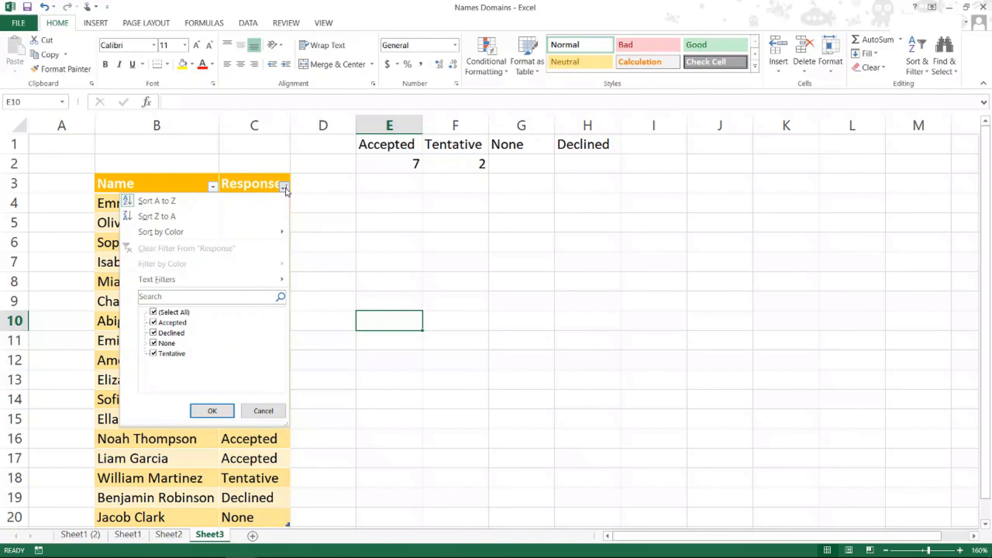
click(169, 312)
click(171, 322)
click(220, 411)
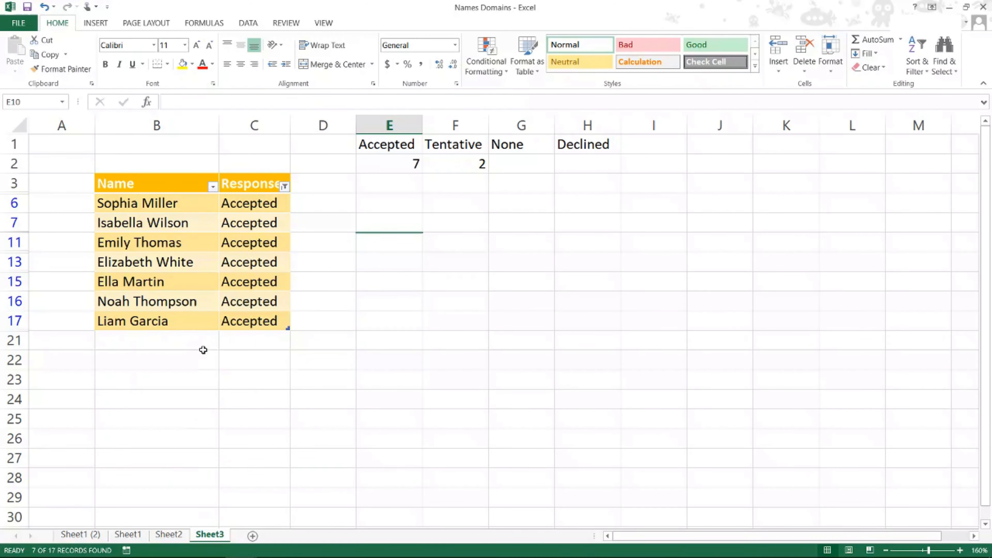
Step: Copy the filtered Name and Response table with its headers into the body of the untitled Outlook message
drag(162, 191, 252, 318)
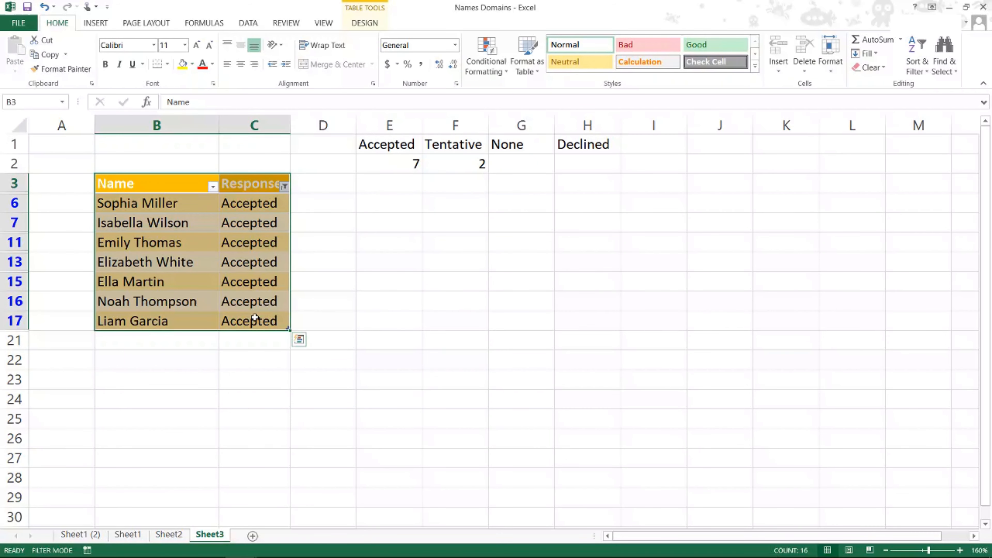
key(ctrl+c)
mouse_move(113, 545)
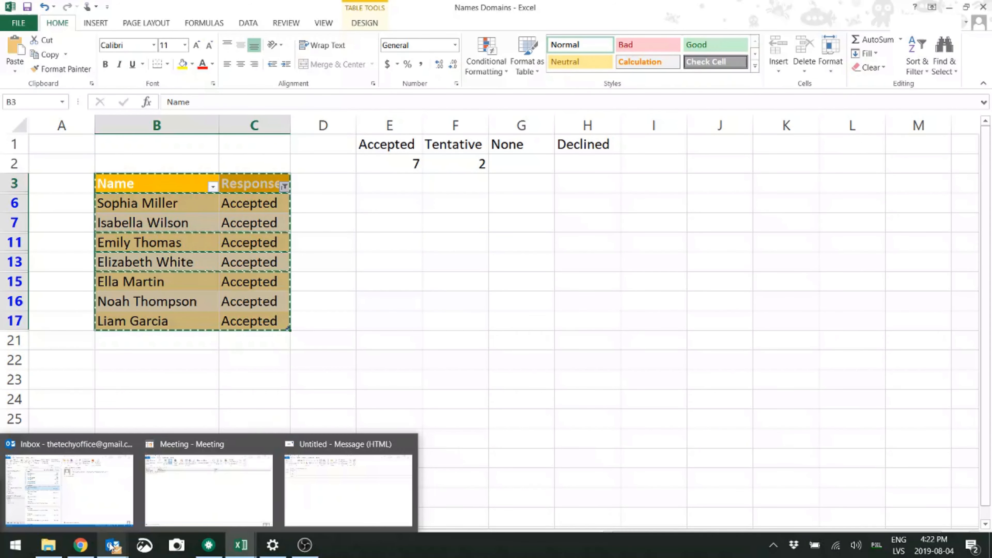
click(307, 514)
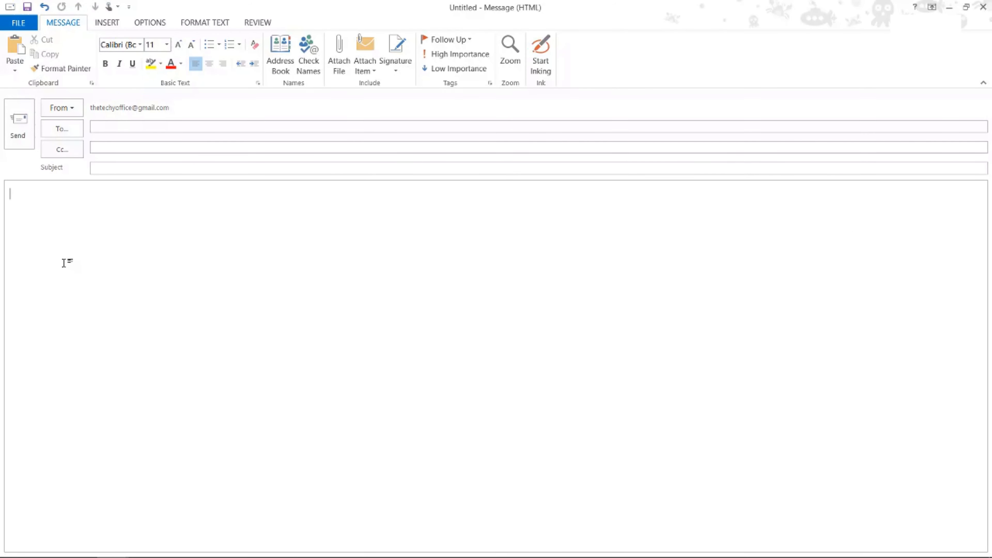
key(ctrl+v)
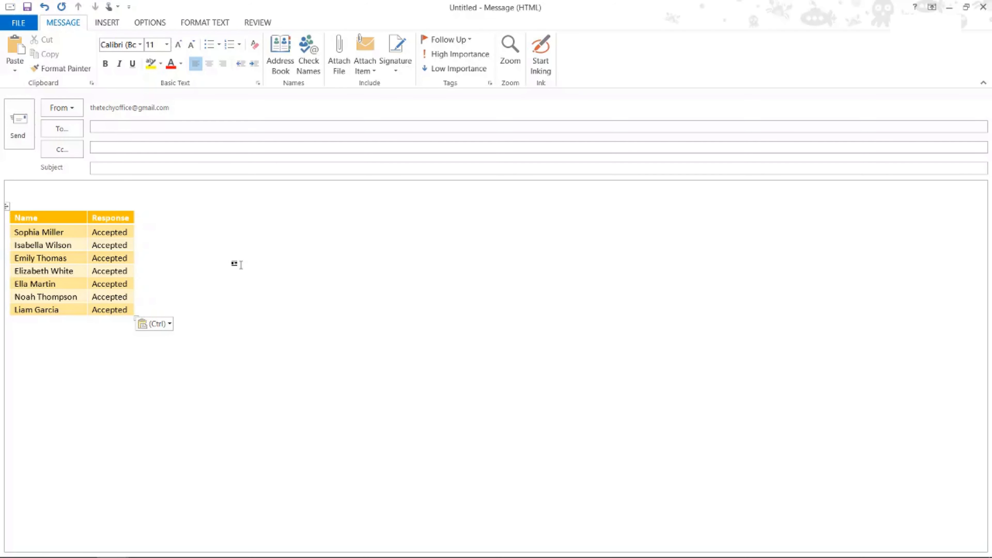